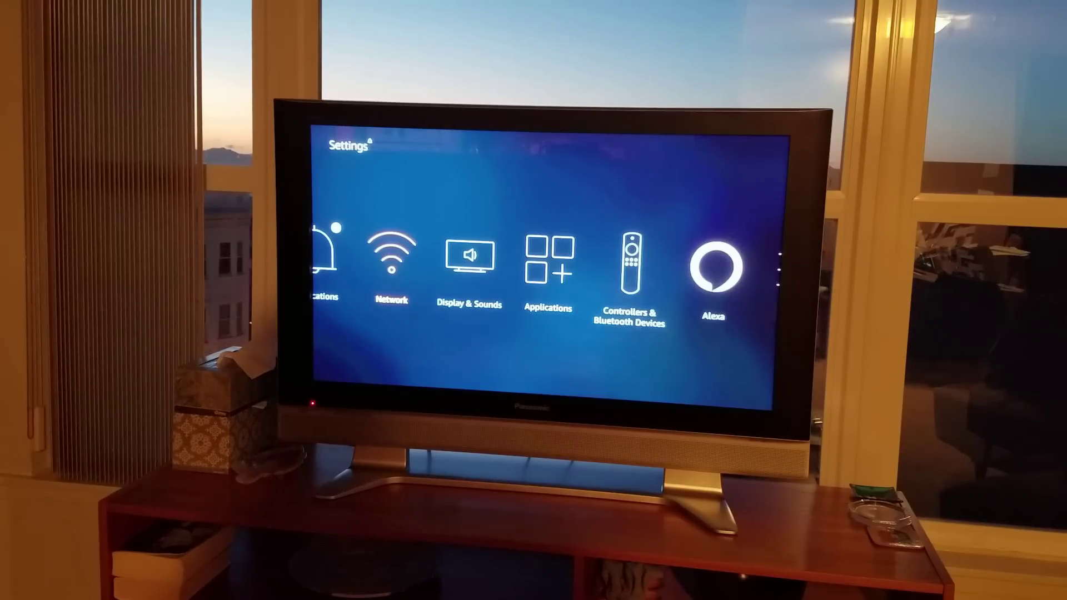
# Select Network to view the Ethernet connection listed as Wired (Connected).
pyautogui.press('Return')
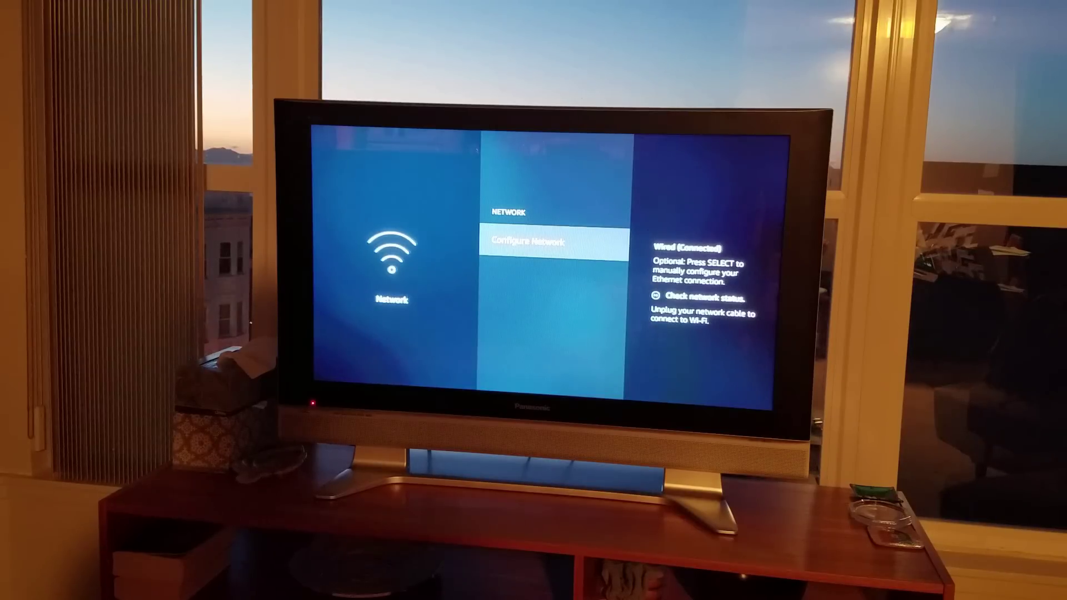
# Back out of the Network page and return to the Fire TV Home screen.
pyautogui.press('Escape')
pyautogui.press('Home')
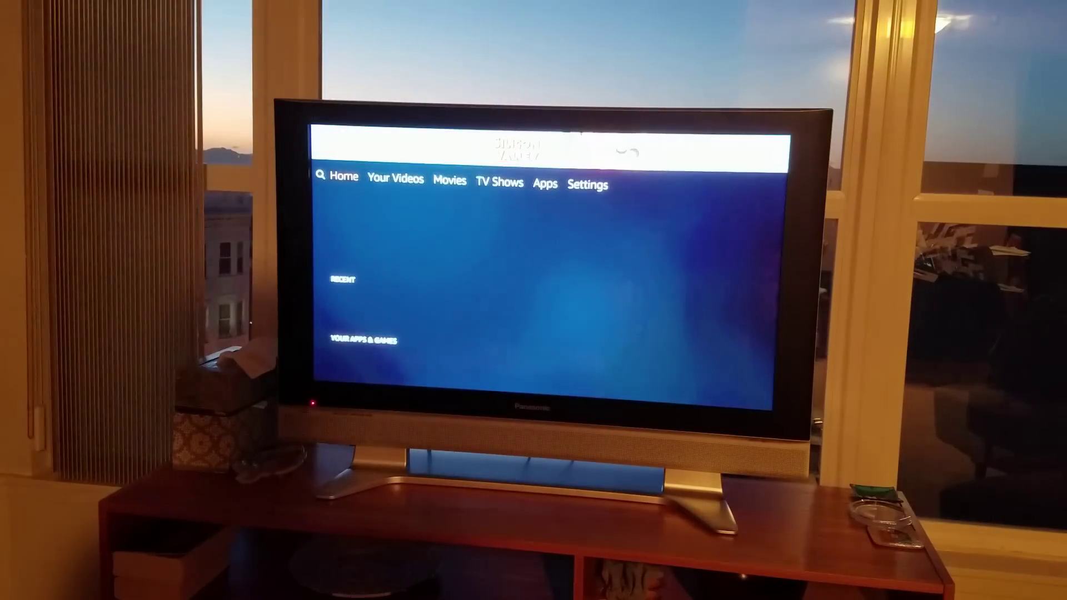